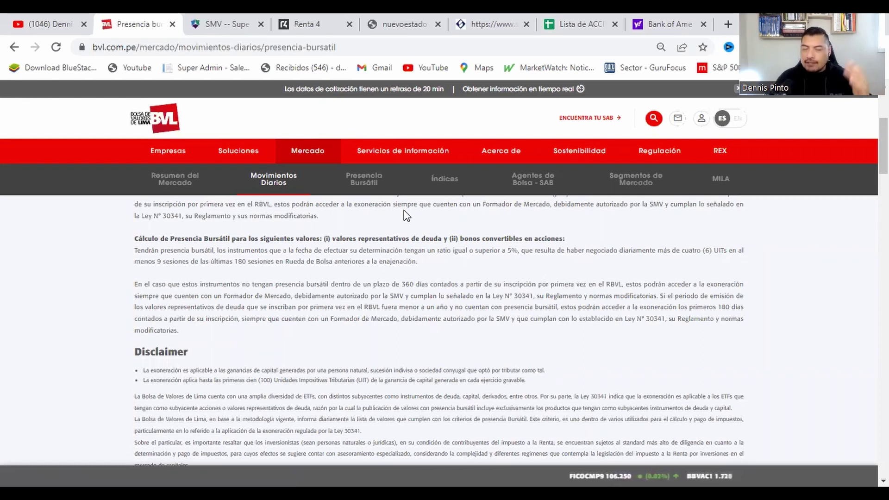
- Examine the daily list of shares that meet the presencia bursátil criteria on the Bolsa de Valores de Lima page
scroll(403, 210, "down", 10)
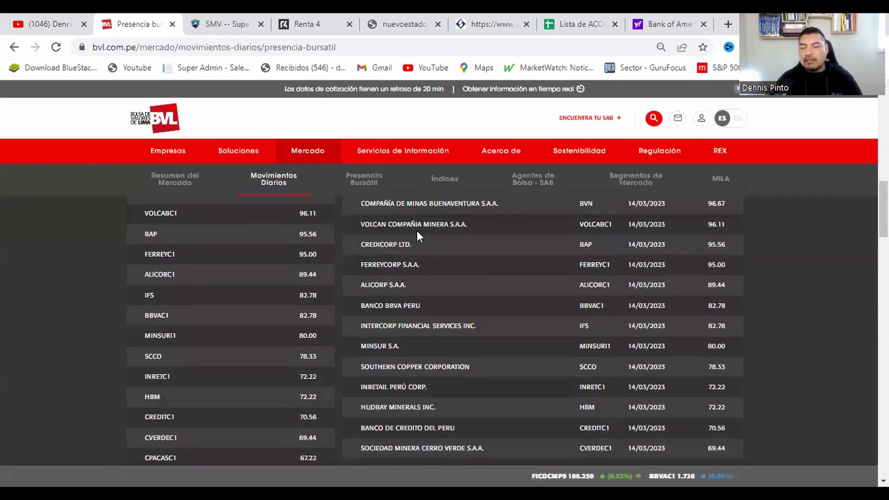
scroll(416, 231, "down", 7)
scroll(417, 231, "up", 5)
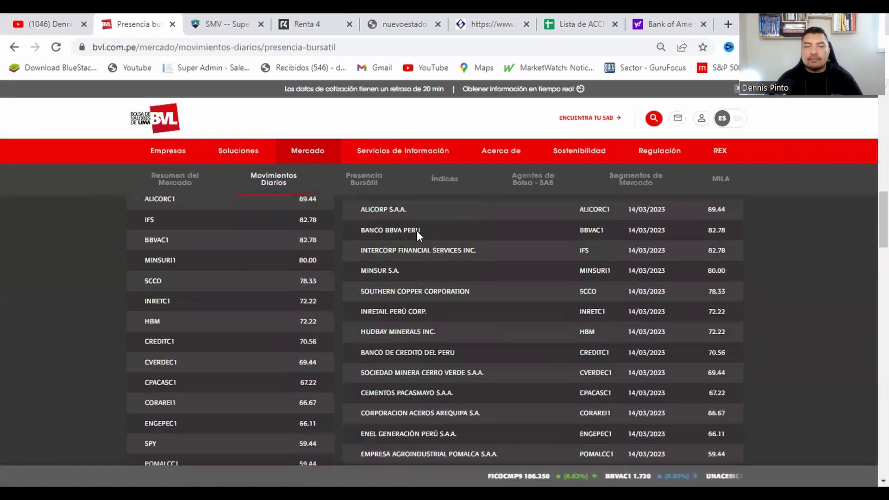
scroll(417, 231, "up", 1)
scroll(416, 230, "up", 5)
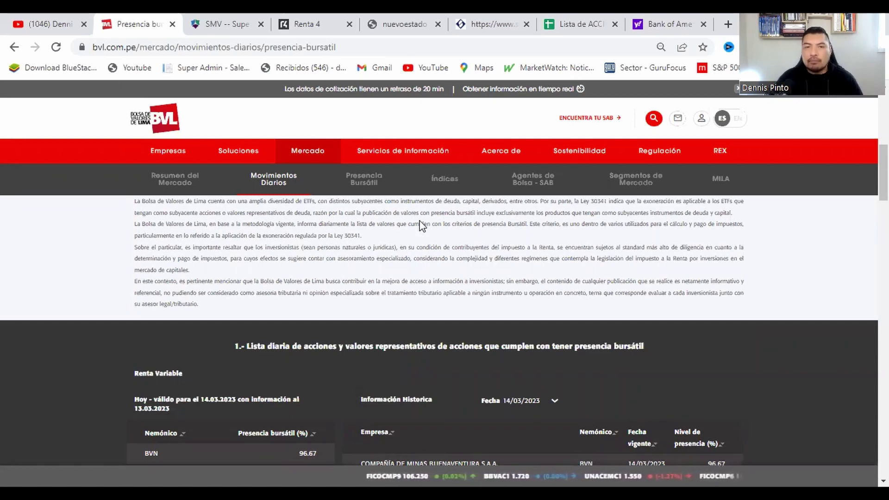
- Switch to the Renta 4 site, open Mi Estado de Cuenta and request the Estado de Cuenta de Dinero report
left_click(308, 25)
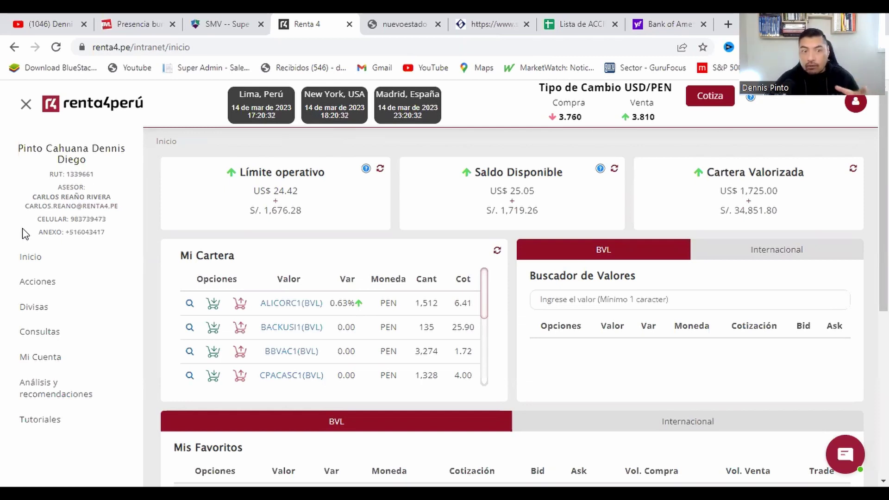
left_click(32, 337)
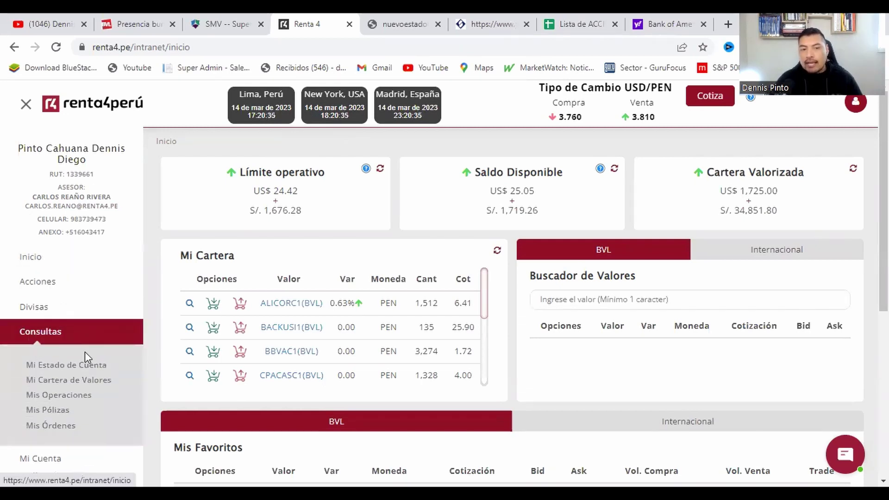
left_click(43, 366)
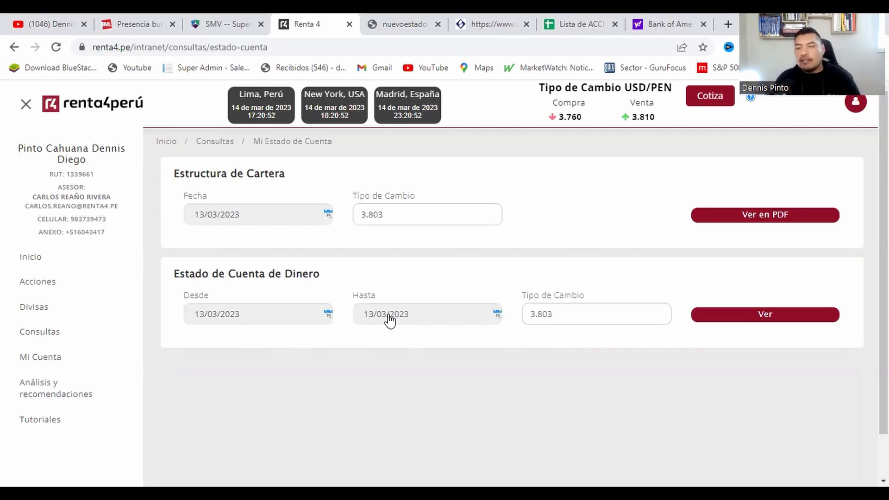
left_click(773, 316)
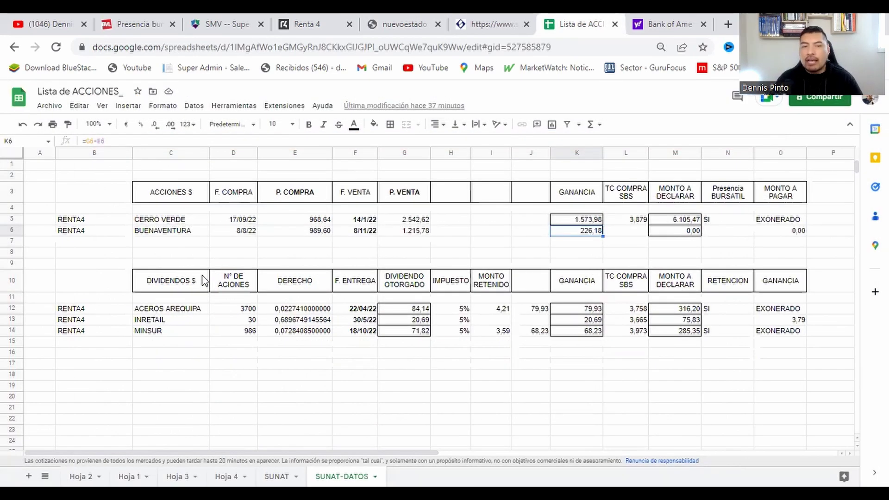
- On the SUNAT-DATOS sheet of the Lista de ACCIONES_ spreadsheet, narrow column B and review the share names in the ACCIONES $ table
left_click_drag(131, 153, 96, 153)
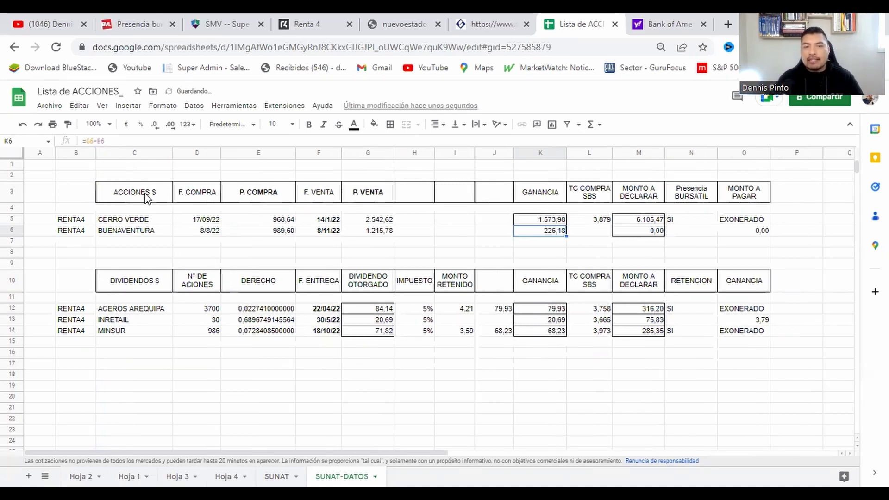
left_click(137, 220)
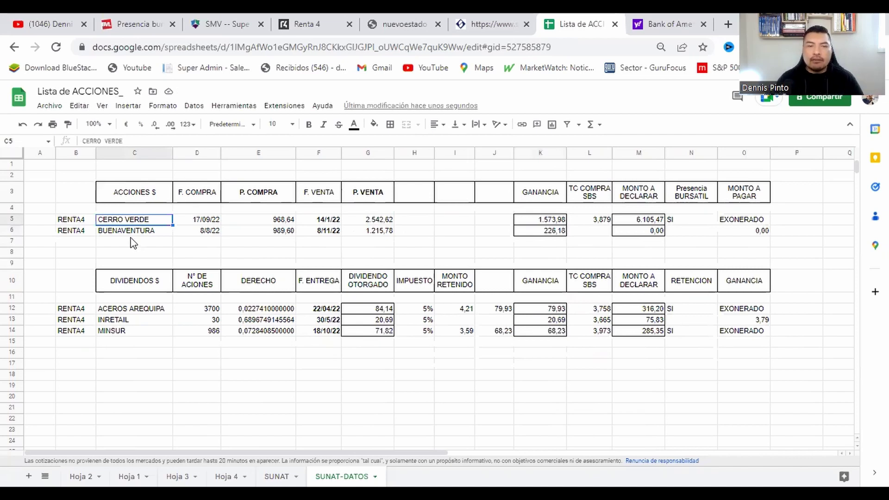
left_click(125, 234)
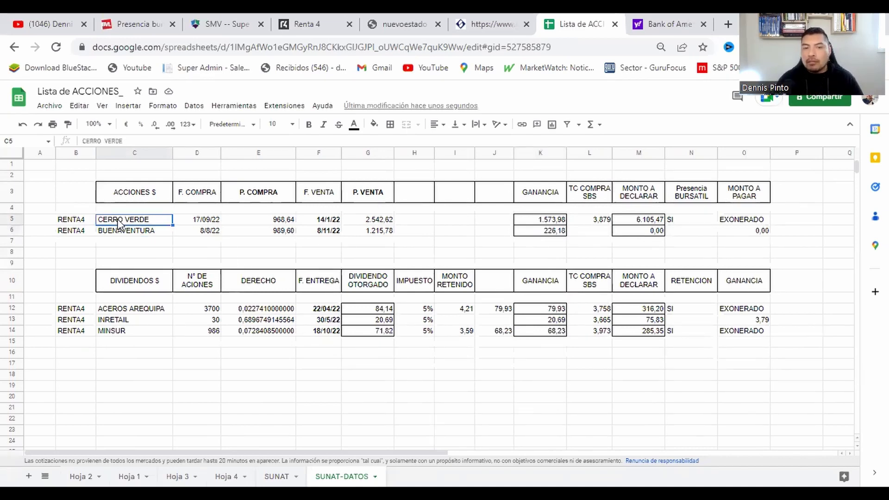
- Set the purchase date of CERRO VERDE in cell D5 to 17/09/21
left_click(214, 222)
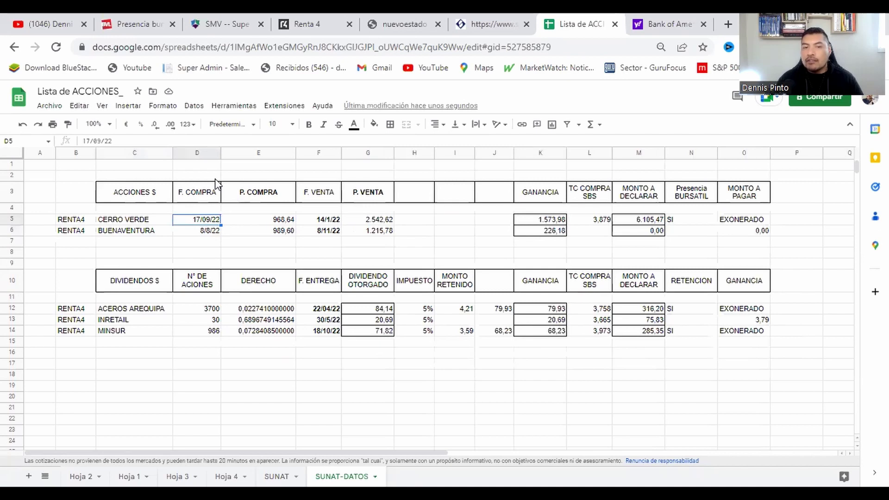
left_click(118, 140)
key("BackSpace")
type("1")
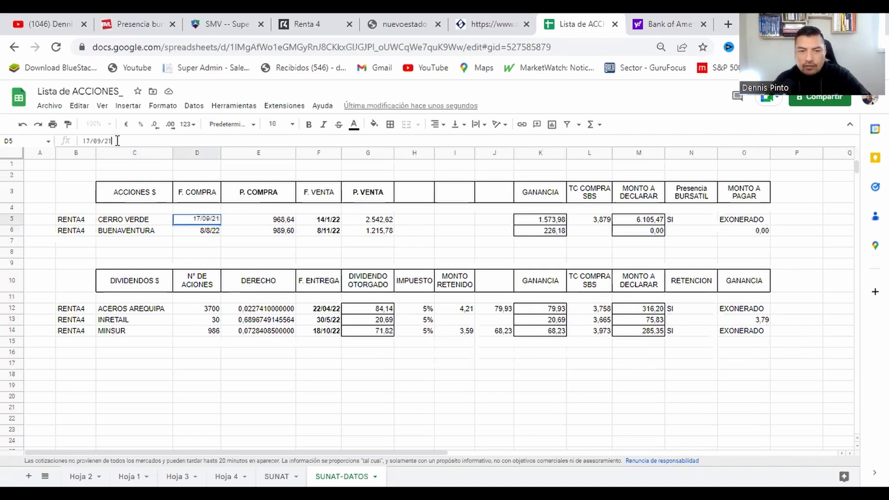
key("Return")
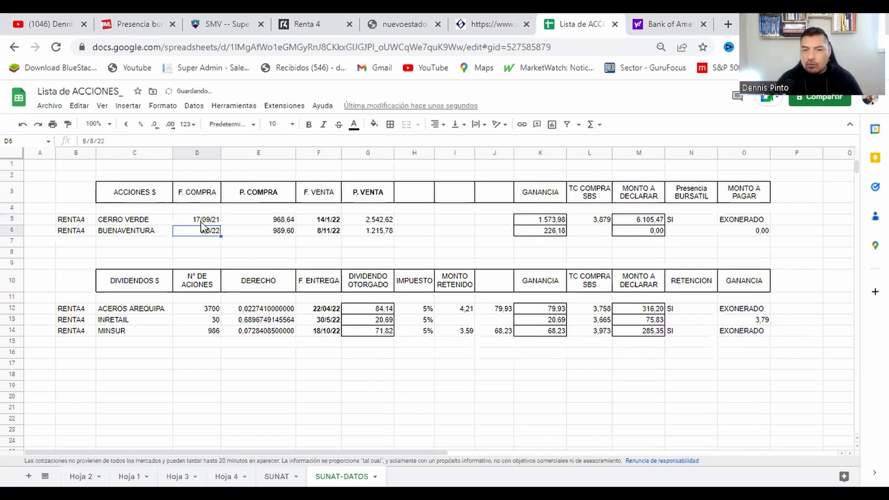
- Review CERRO VERDE's purchase price, sale price and gain in row 5
key("Up")
key("Right")
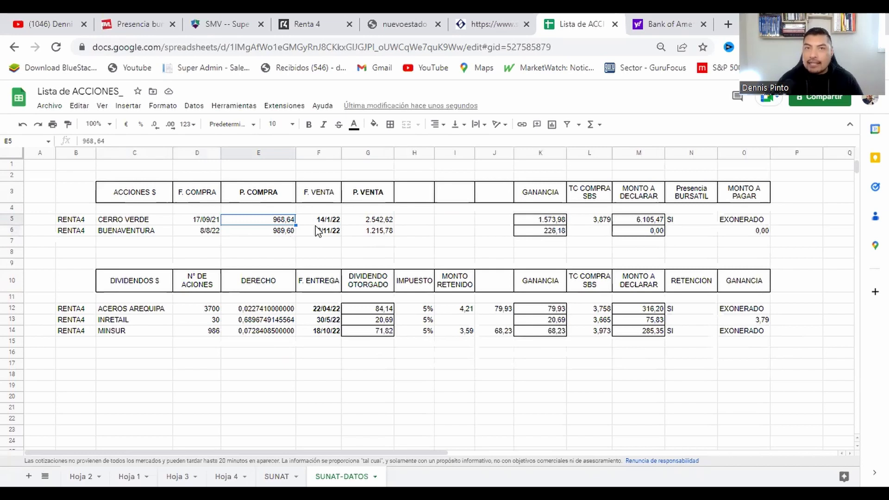
left_click(372, 225)
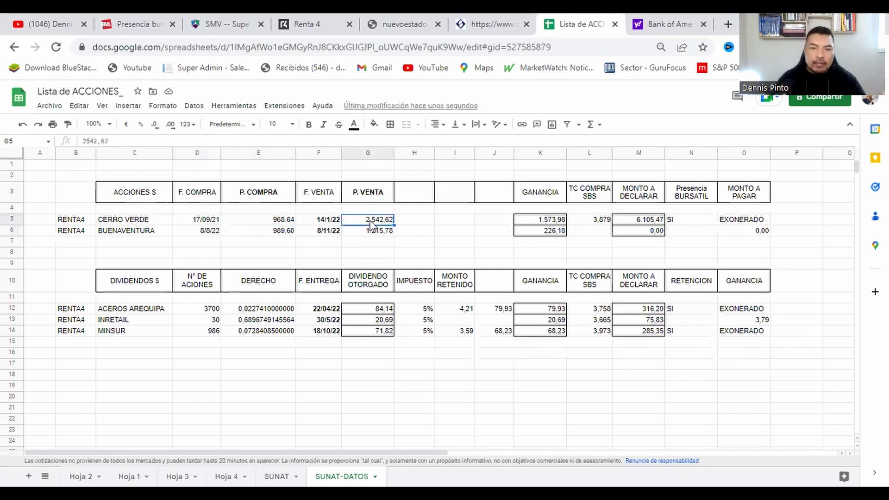
left_click(551, 219)
- Check CERRO VERDE's TC COMPRA SBS cell and, on the SBS exchange rate page, highlight the US dollar buying rate for 18/10/2022
left_click(606, 222)
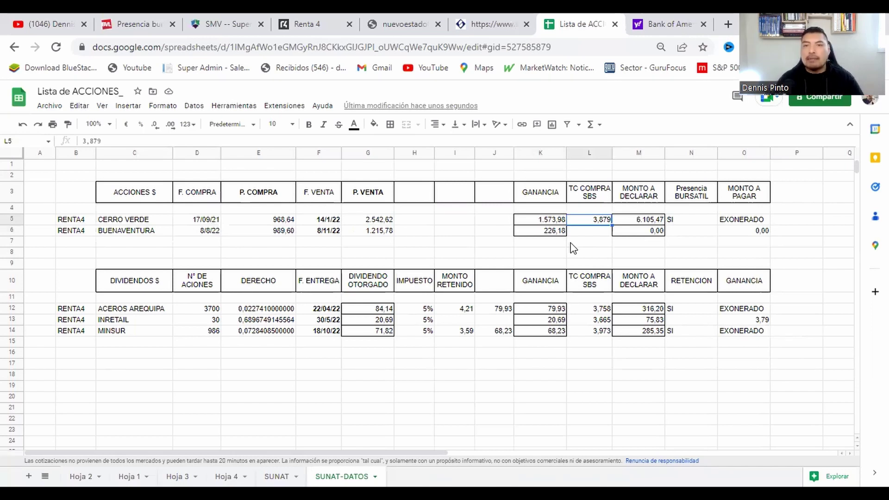
left_click(493, 22)
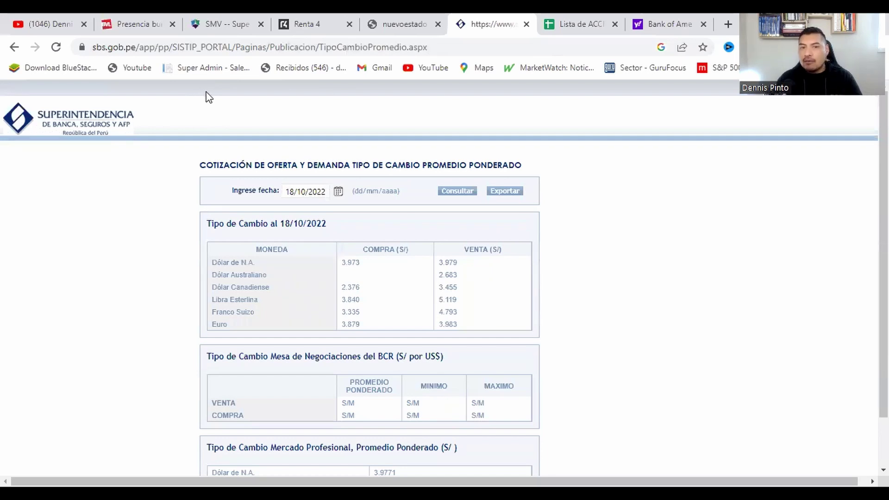
left_click_drag(359, 263, 348, 263)
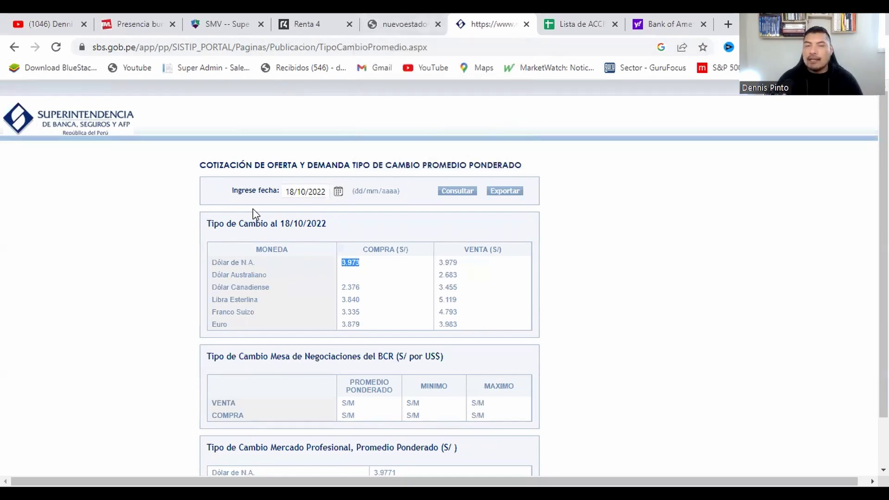
- Switch to the nuevoestadoCuenta.pdf statement and highlight the CVERDEC1 sale dated 14/01/2022 and its credited amount
left_click(415, 25)
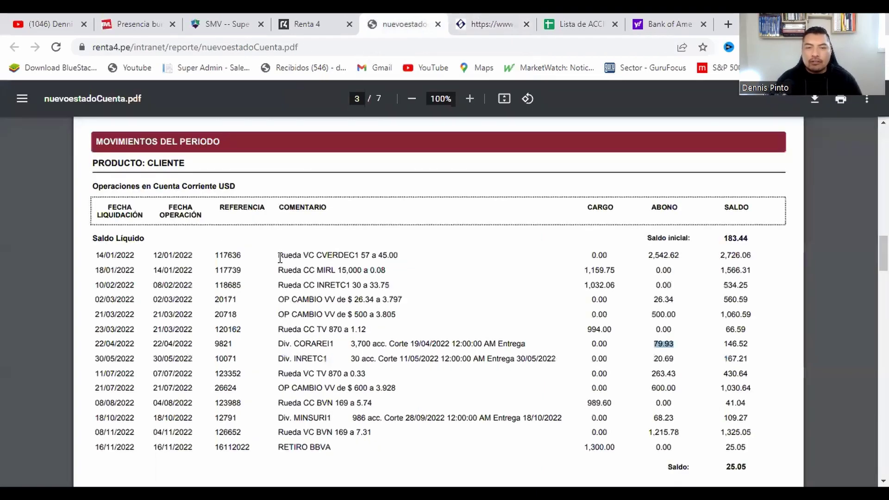
left_click_drag(280, 253, 310, 254)
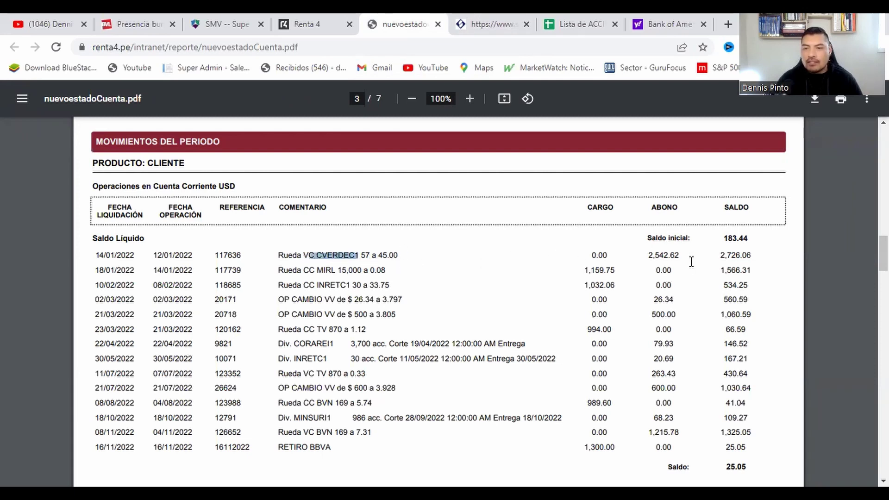
left_click_drag(681, 256, 647, 255)
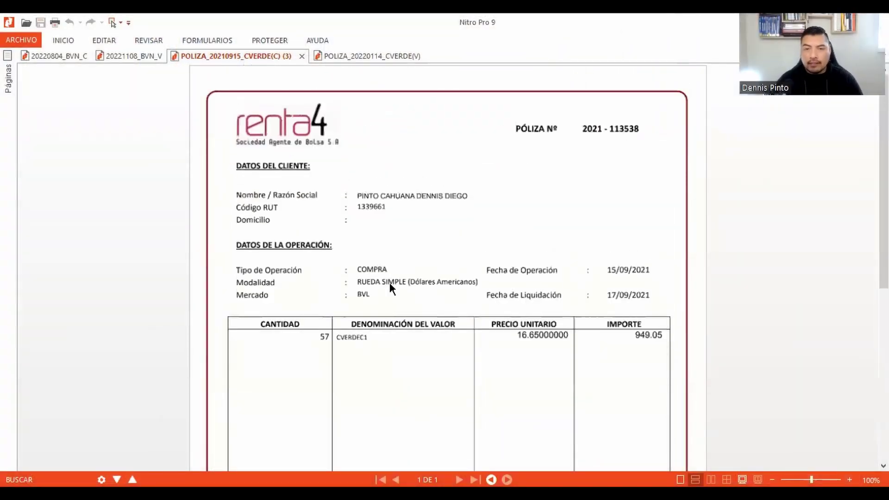
- In Nitro Pro, examine the CVERDEC1 purchase policy from its operation and settlement dates down to the fees and net amount
scroll(390, 278, "down", 1)
scroll(550, 278, "down", 1)
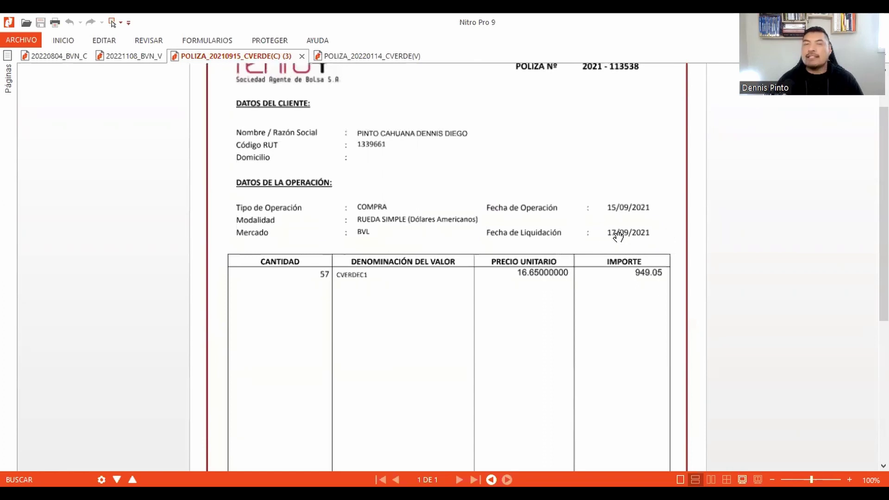
scroll(618, 239, "down", 8)
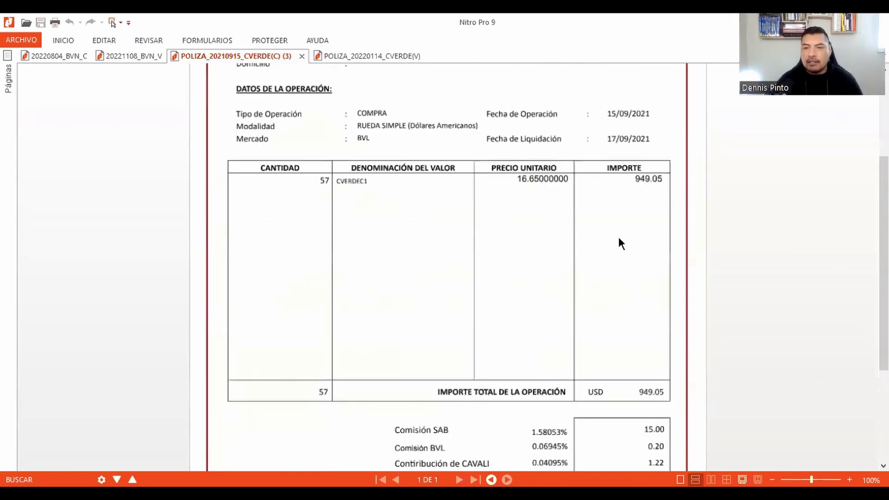
scroll(614, 241, "up", 6)
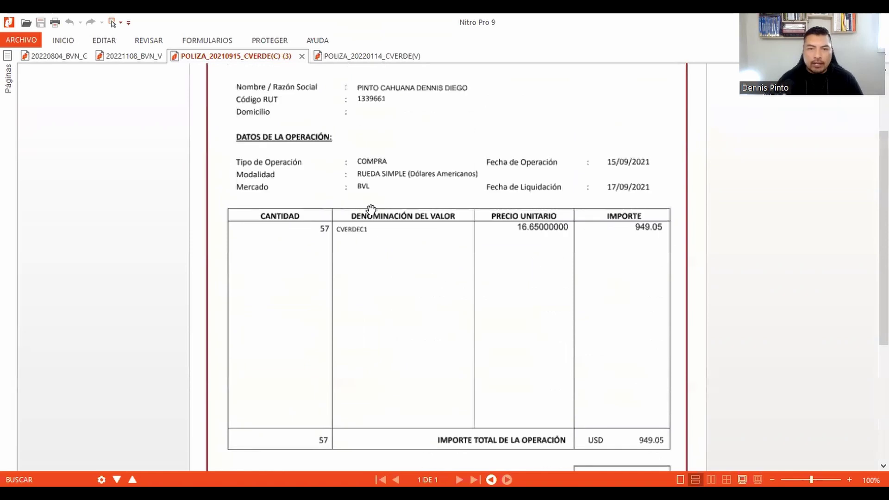
scroll(485, 333, "down", 6)
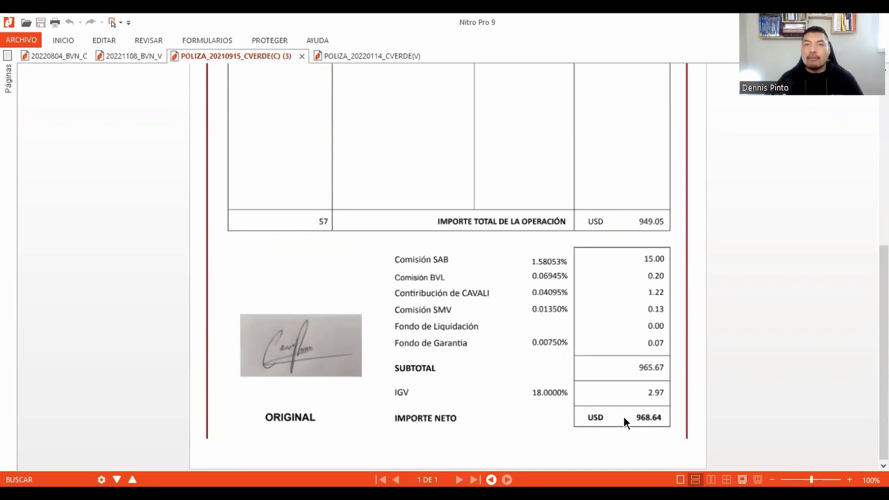
scroll(623, 417, "up", 5)
- Open the POLIZA_20220114_CVERDE(V) document and examine the sale's dates, unit price, fees and net amount
left_click(370, 55)
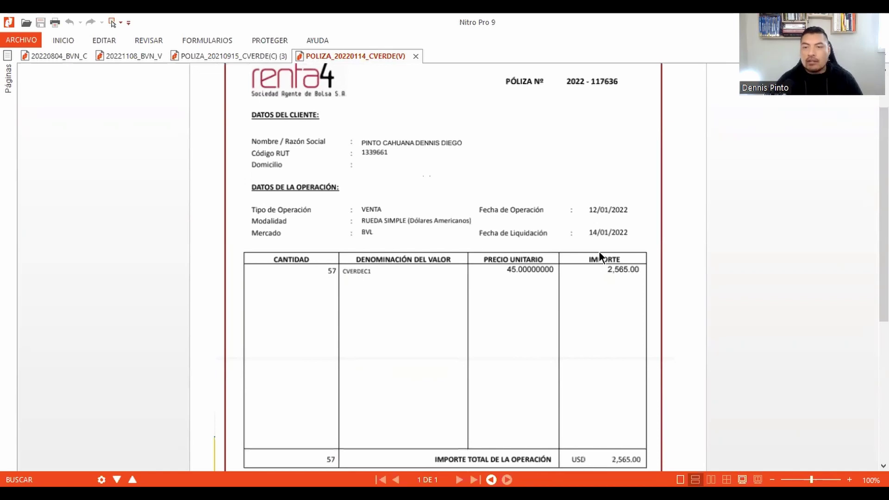
scroll(599, 251, "down", 5)
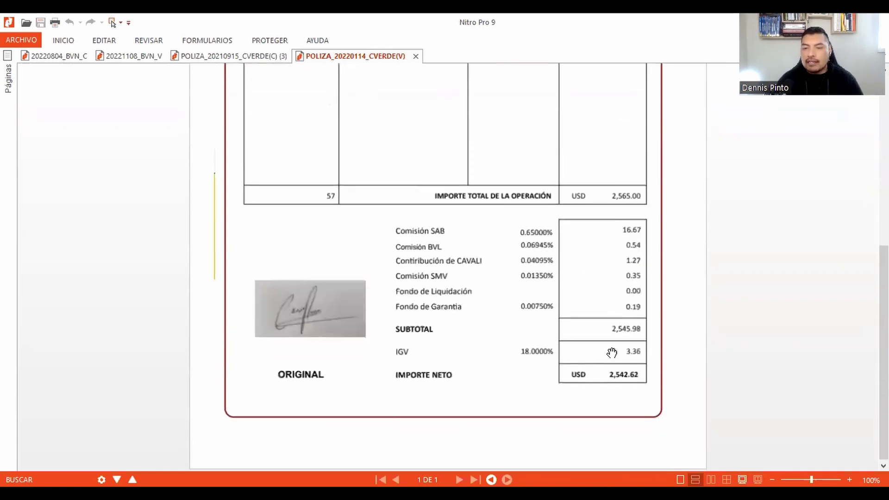
scroll(630, 384, "up", 3)
scroll(631, 382, "up", 2)
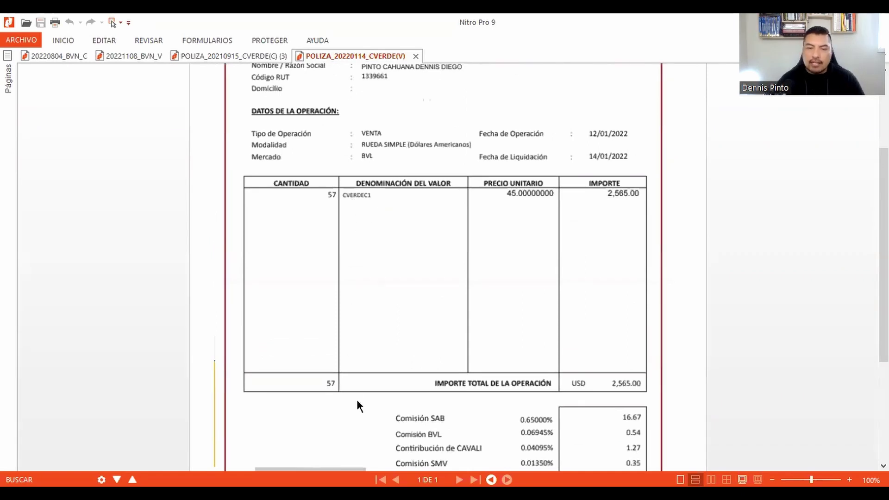
- Return to the account statement PDF in the browser and highlight the CVERDEC1 sale's credited amount and the TV sale entry
key("alt+Tab")
left_click_drag(377, 255, 361, 250)
left_click_drag(679, 253, 653, 251)
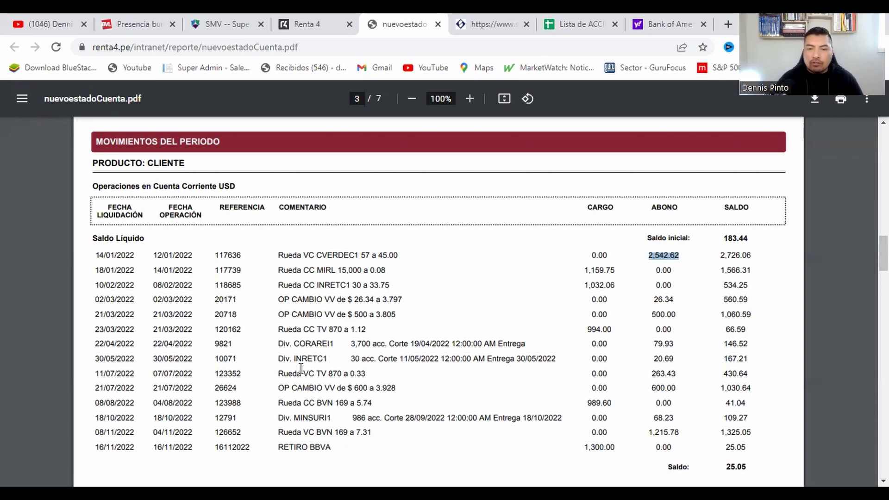
mouse_move(278, 373)
left_mouse_down()
mouse_move(308, 377)
mouse_move(289, 377)
left_mouse_up()
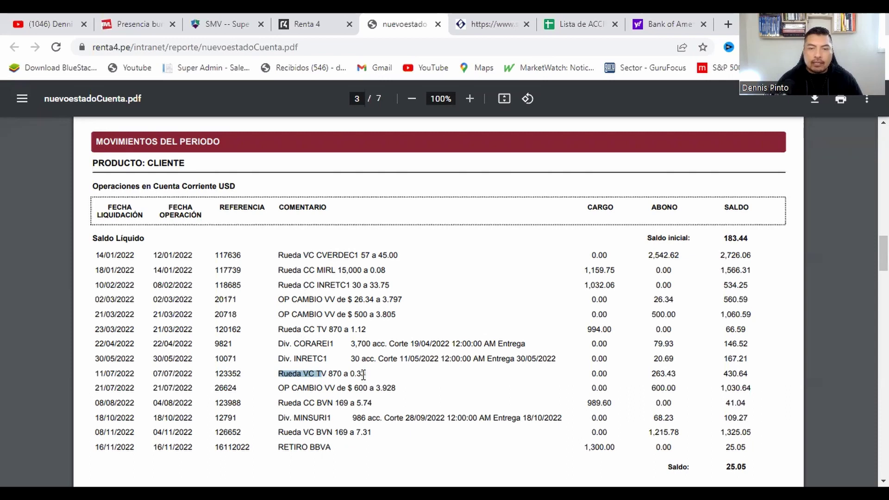
left_click_drag(364, 374, 326, 373)
- Highlight the BVN sale entry in the USD movements, along with its settlement date and credited amount
scroll(286, 373, "down", 1)
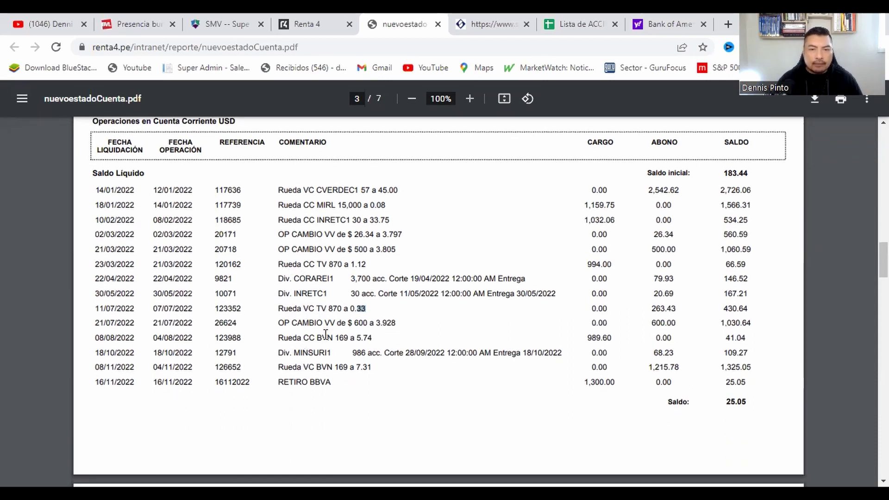
left_click_drag(277, 367, 357, 369)
left_click_drag(95, 367, 143, 368)
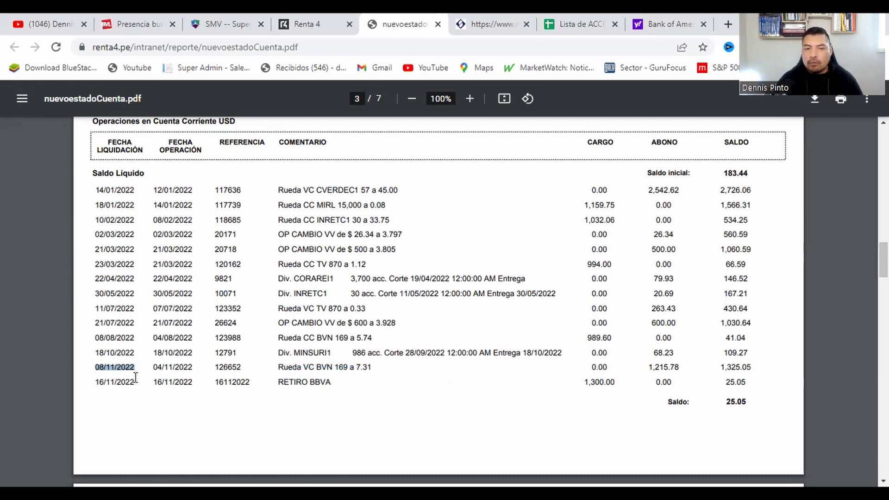
left_click_drag(686, 366, 646, 367)
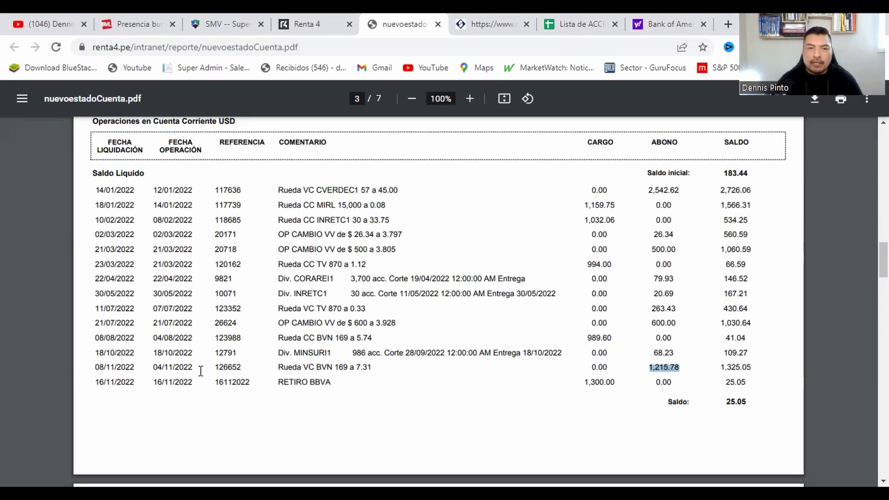
- Highlight the BVN purchase entry dated 08/08/2022 and compare it with the BVN sale entry
left_click_drag(279, 338, 361, 339)
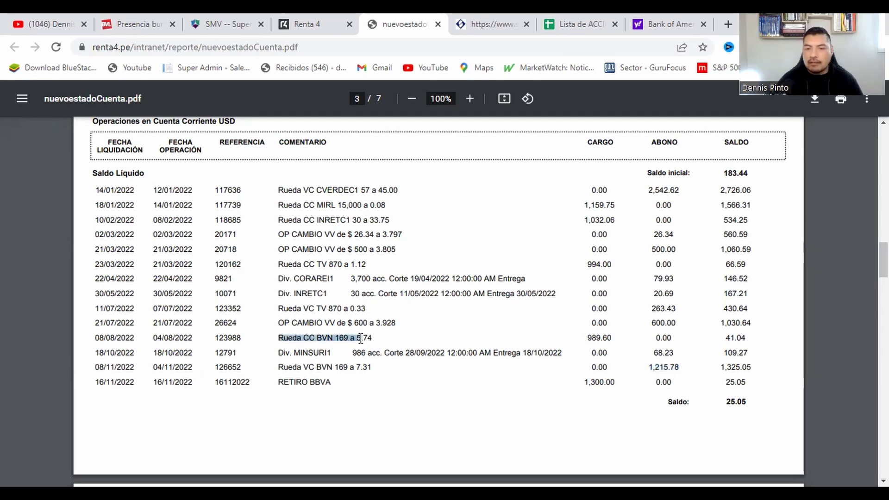
left_click(315, 338)
left_click_drag(279, 367, 229, 295)
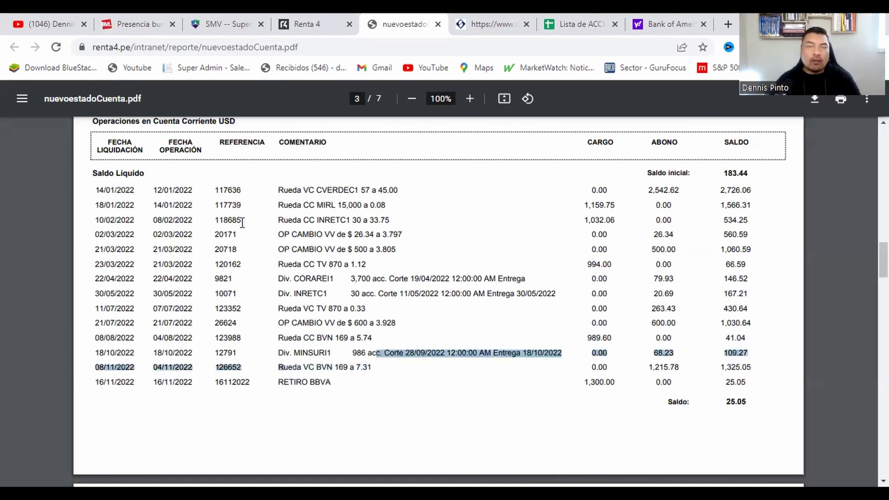
- Switch to the Lista de ACCIONES_ spreadsheet and review the BUENAVENTURA row's dates, purchase price, gain and SBS exchange rate cell
left_click(576, 24)
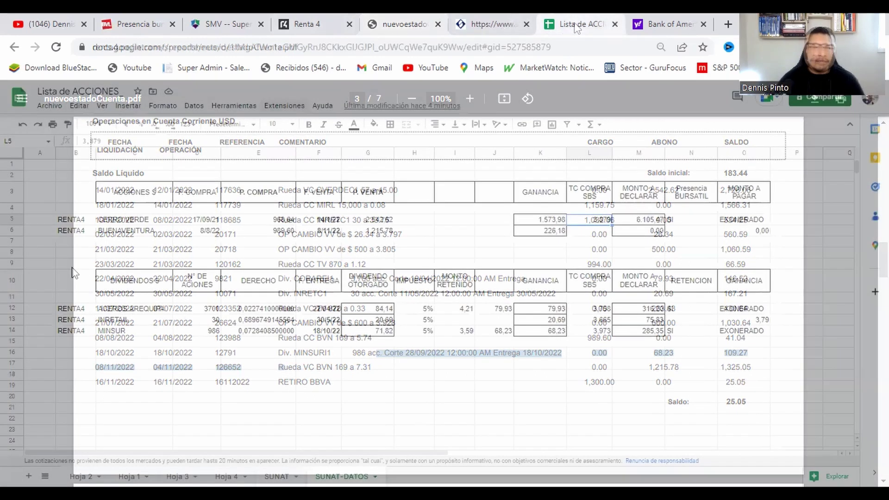
left_click(185, 233)
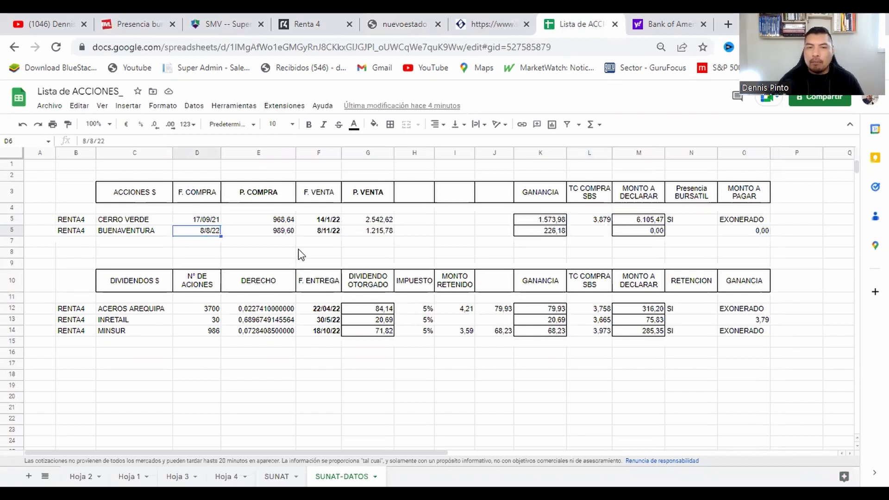
left_click(284, 234)
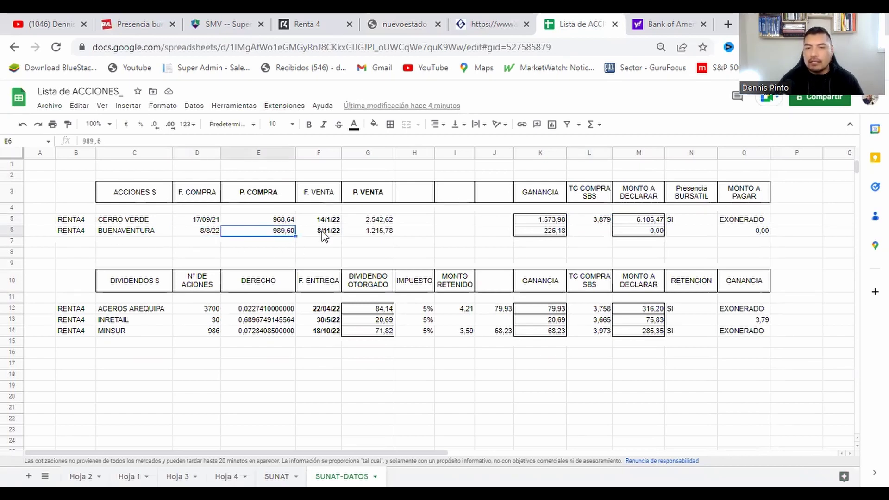
left_click(338, 235)
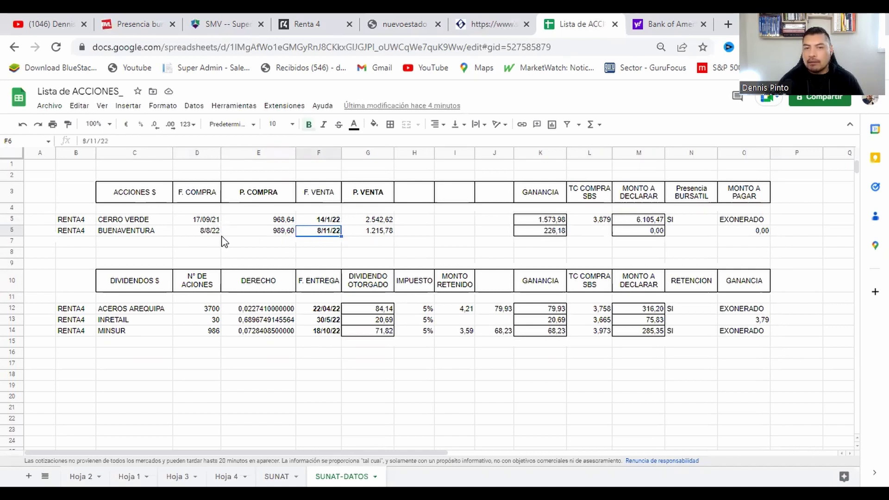
left_click(206, 234)
left_click(322, 233)
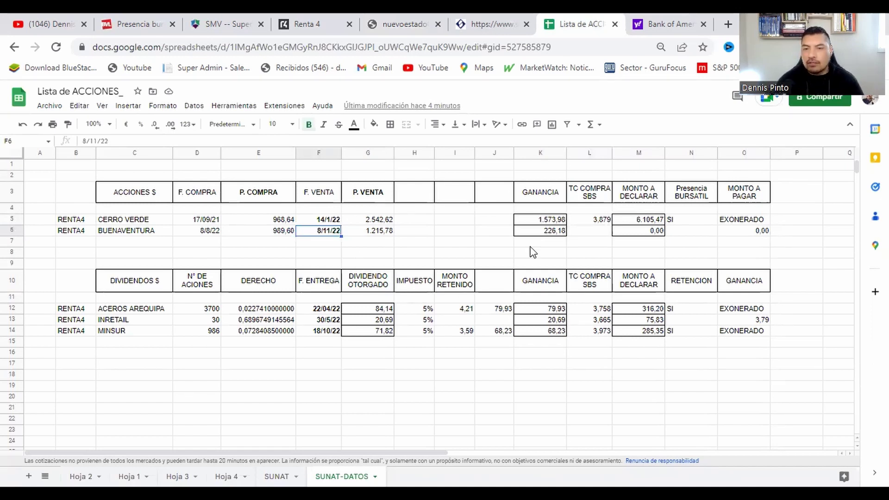
left_click(540, 230)
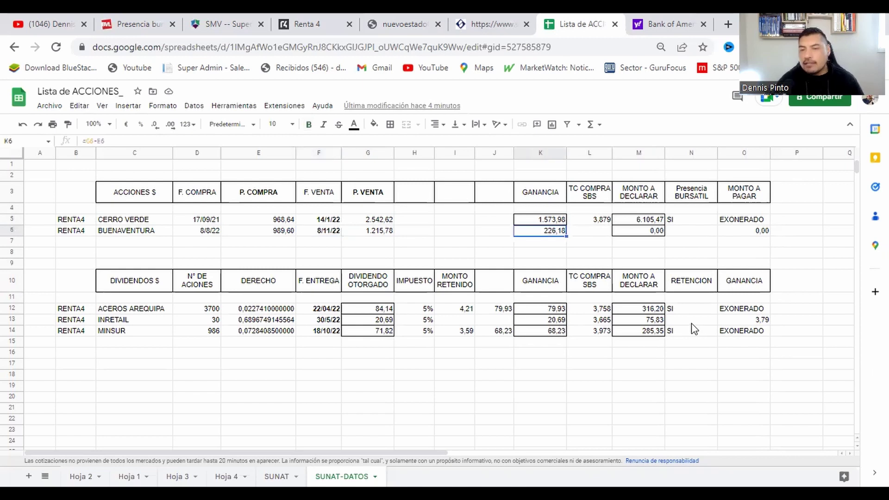
left_click(589, 231)
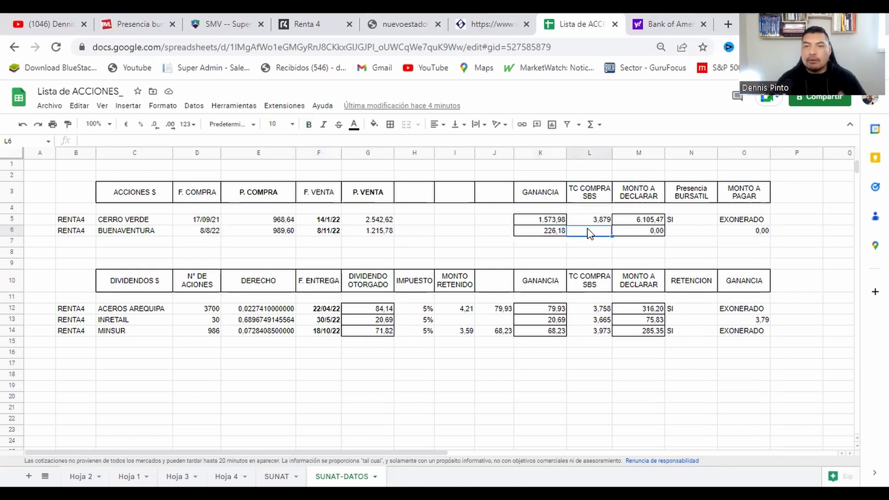
- Load the sbs.gob.pe home page and open its detailed exchange rate page
left_click(482, 27)
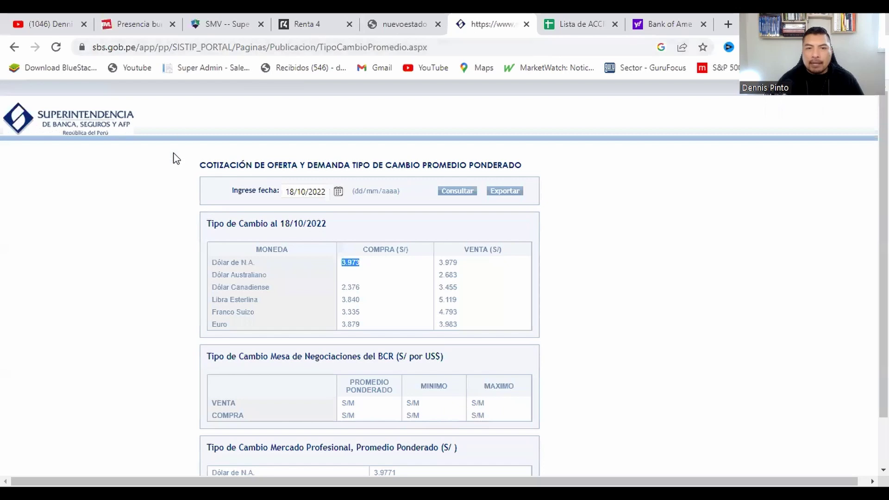
left_click_drag(142, 47, 501, 35)
key("Delete")
key("Return")
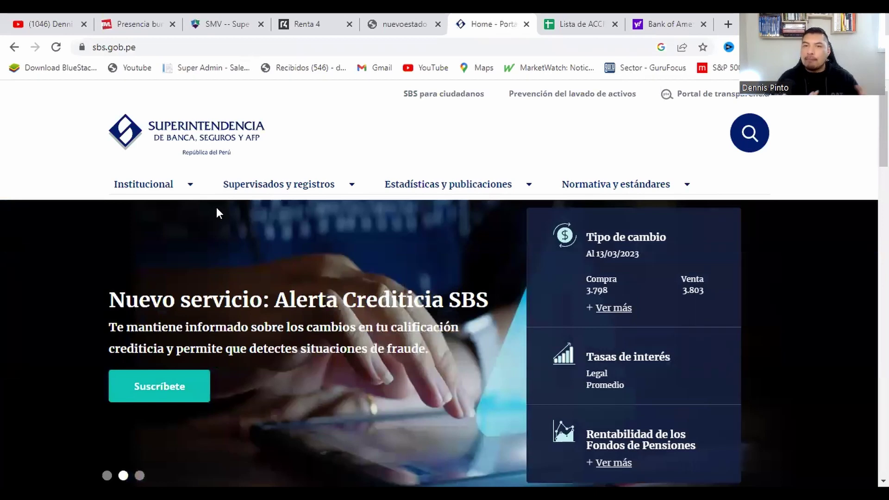
left_click(216, 25)
mouse_move(167, 180)
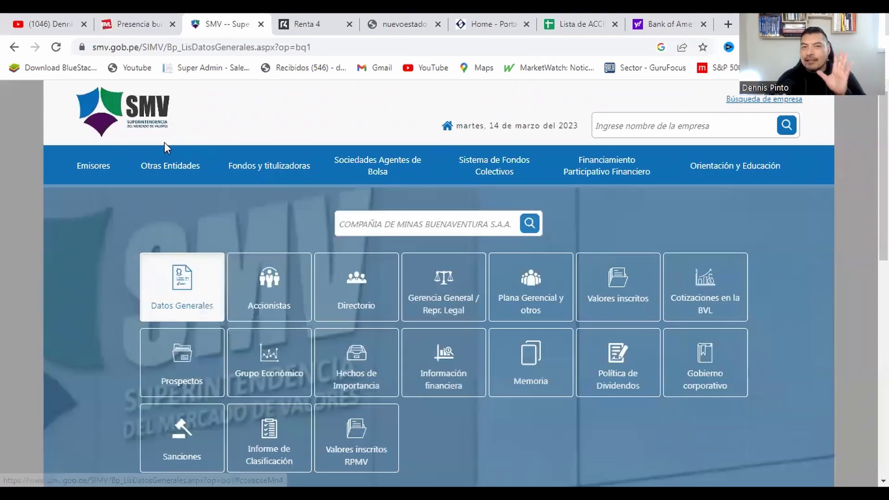
left_click(484, 25)
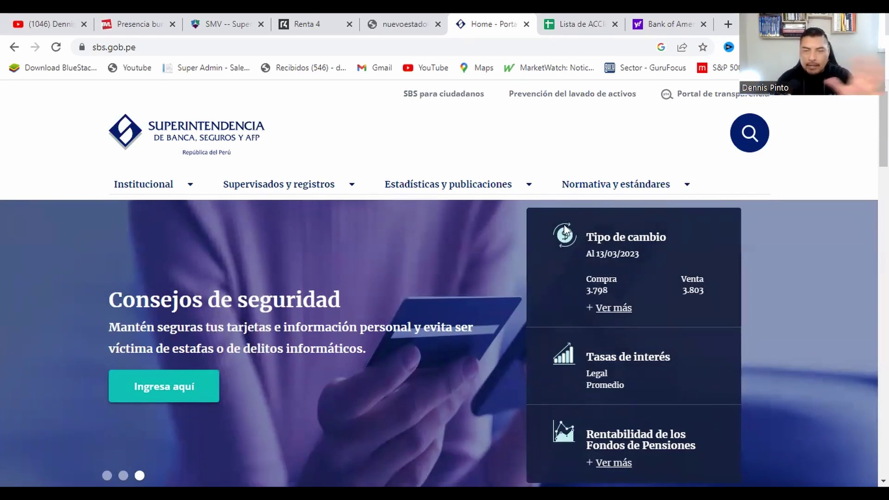
left_click(613, 308)
left_click(288, 274)
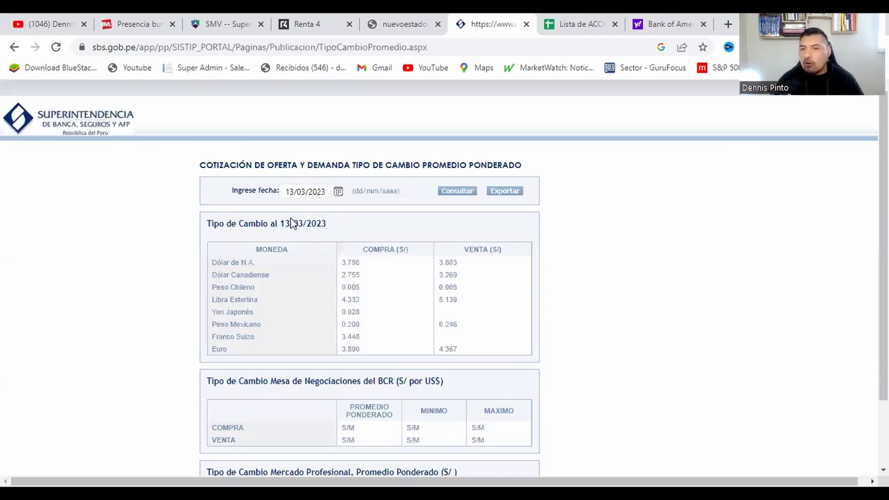
- Check Buenaventura's sale date in the spreadsheet and query the SBS exchange rates for 08/11/2022
left_click(585, 26)
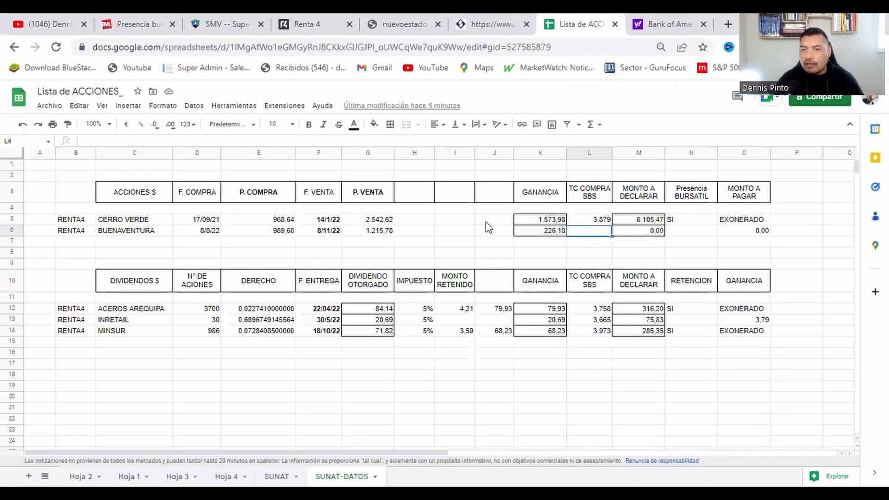
left_click(330, 233)
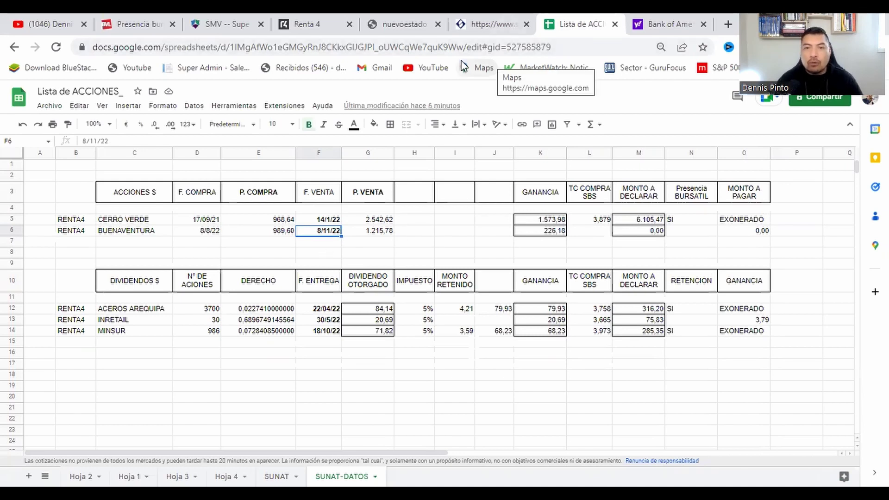
left_click(463, 26)
left_click(338, 192)
left_click(308, 207)
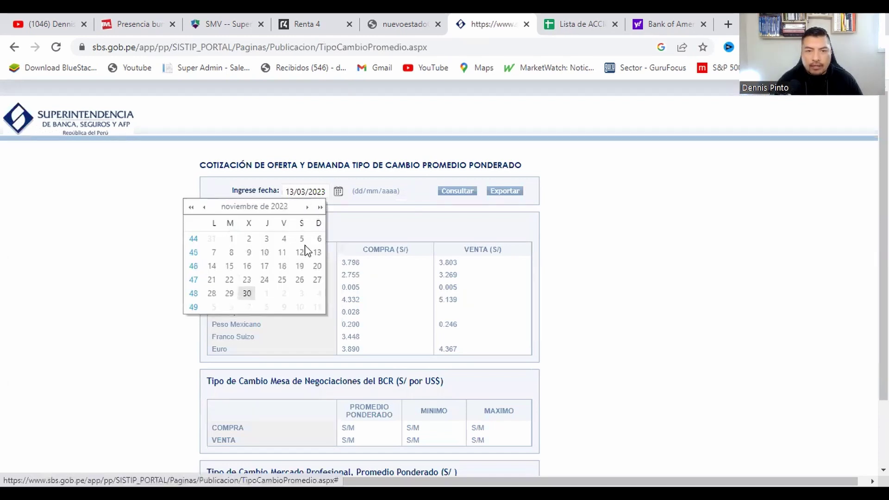
left_click(230, 253)
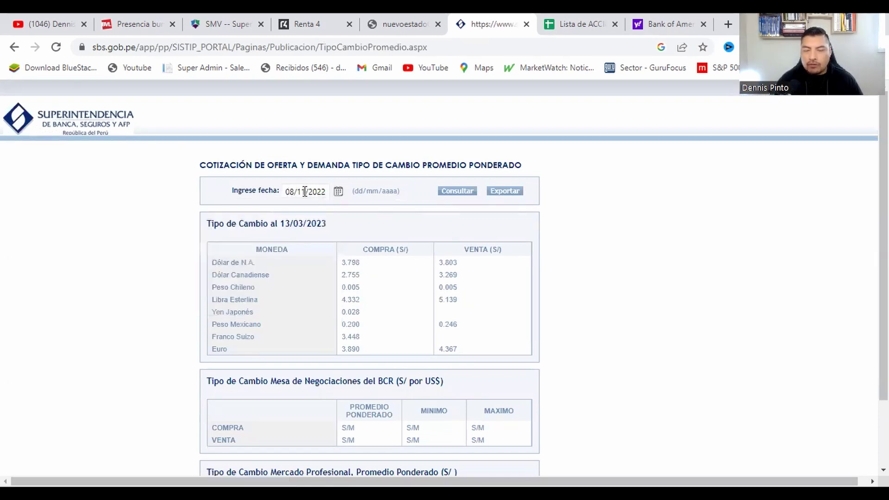
left_click(458, 191)
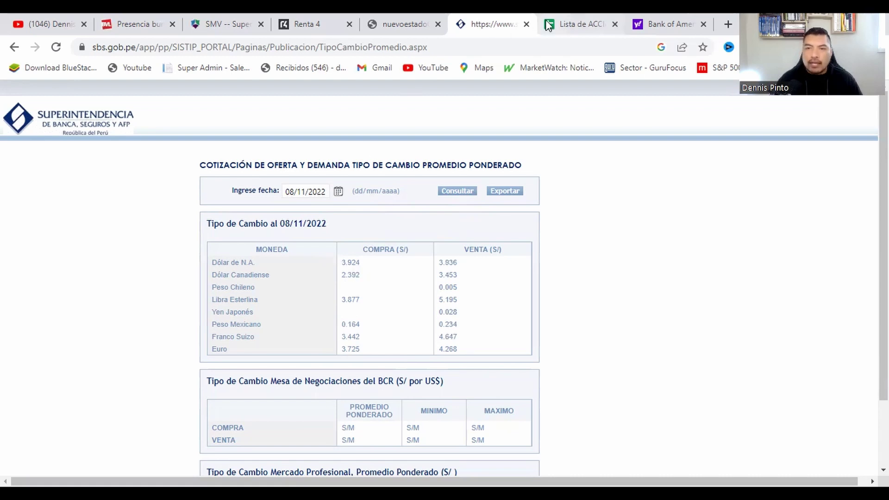
- Enter 3,924 as the SBS buying exchange rate in the spreadsheet's BUENAVENTURA row
left_click(579, 23)
left_click(587, 231)
type("3,924")
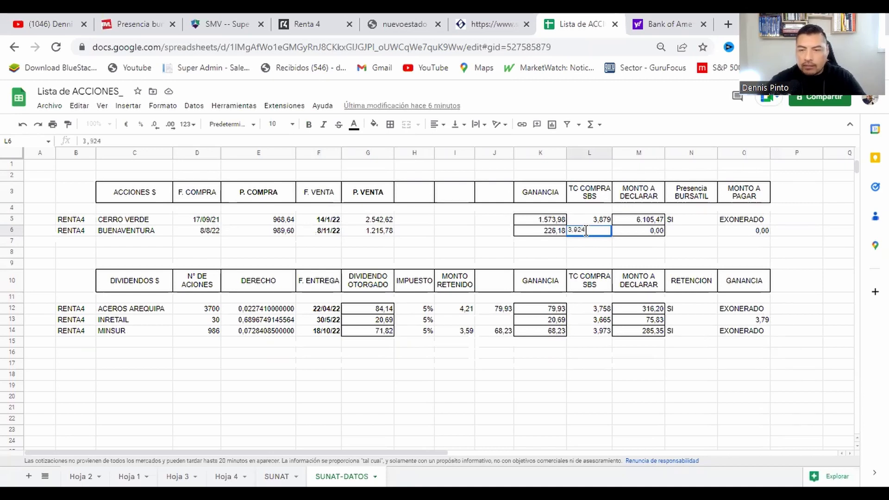
key("Return")
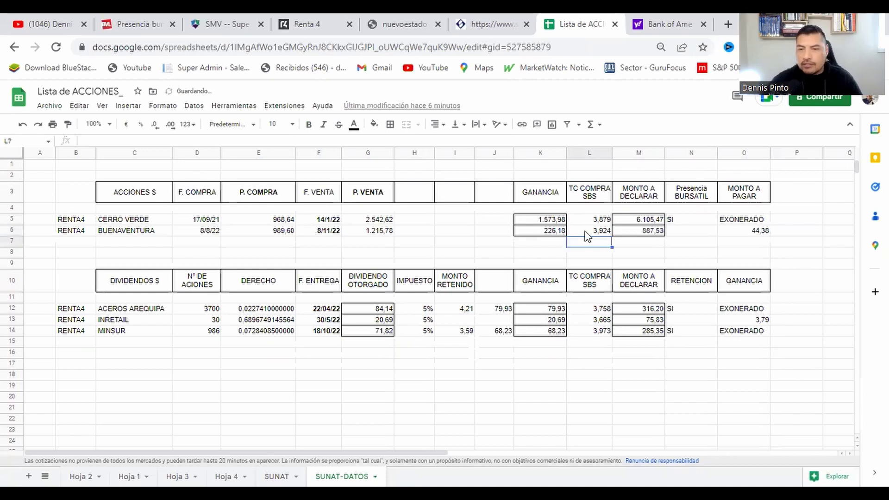
- Examine the BUENAVENTURA row's amount to declare, stock market presence, amount to pay and sale date
left_click(640, 231)
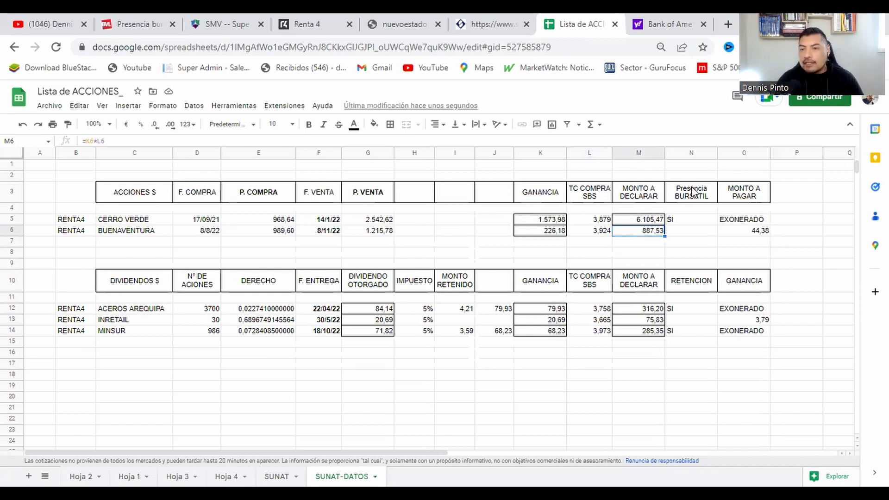
left_click(686, 232)
left_click(755, 231)
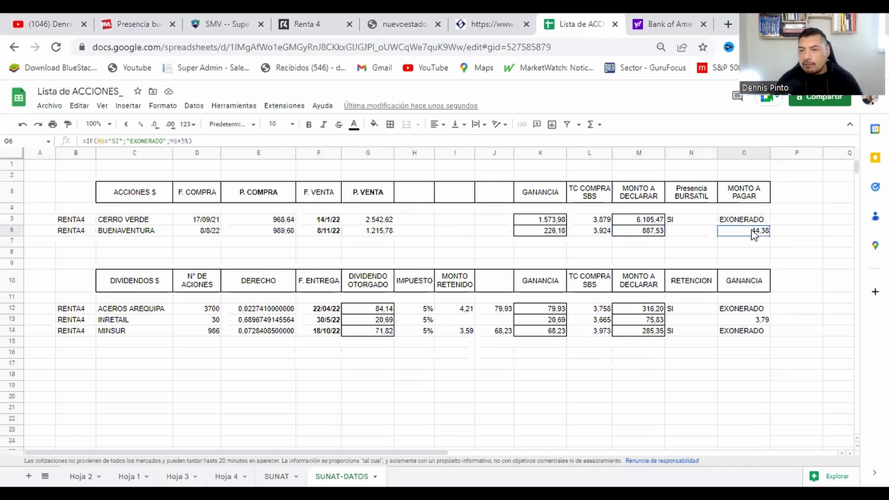
left_click(693, 234)
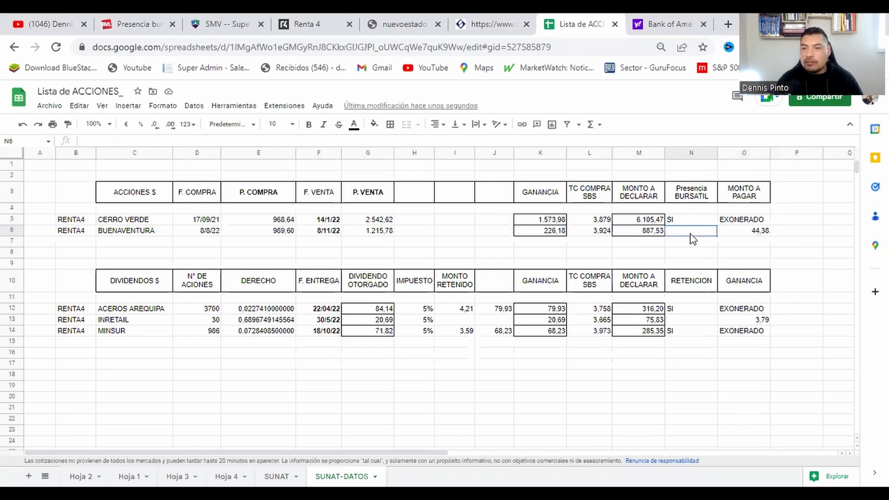
left_click(326, 232)
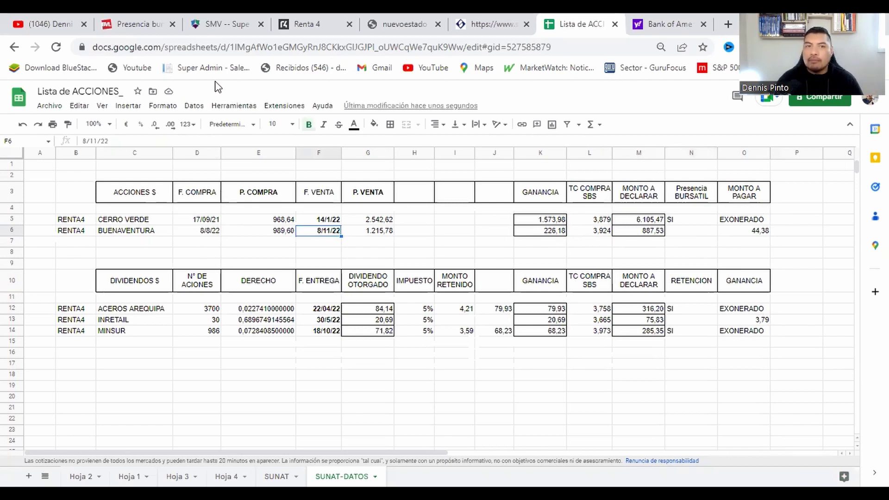
- Set the BVL historical stock market presence list to 08/11/2022 and look up Compañía de Minas Buenaventura
left_click(139, 23)
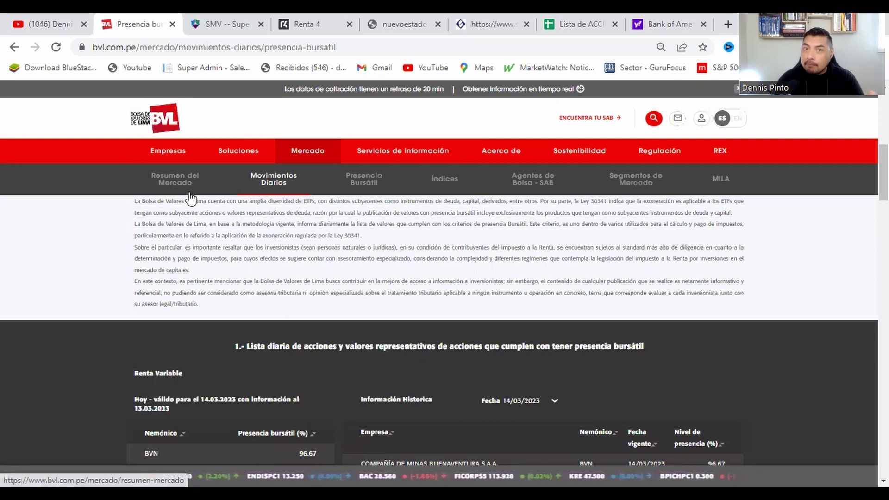
scroll(237, 206, "down", 1)
scroll(238, 206, "down", 4)
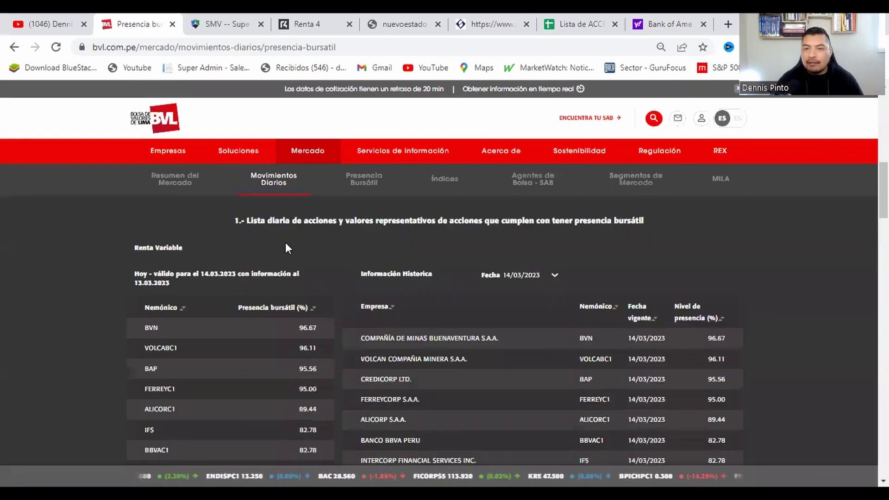
scroll(540, 248, "up", 1)
scroll(541, 243, "up", 1)
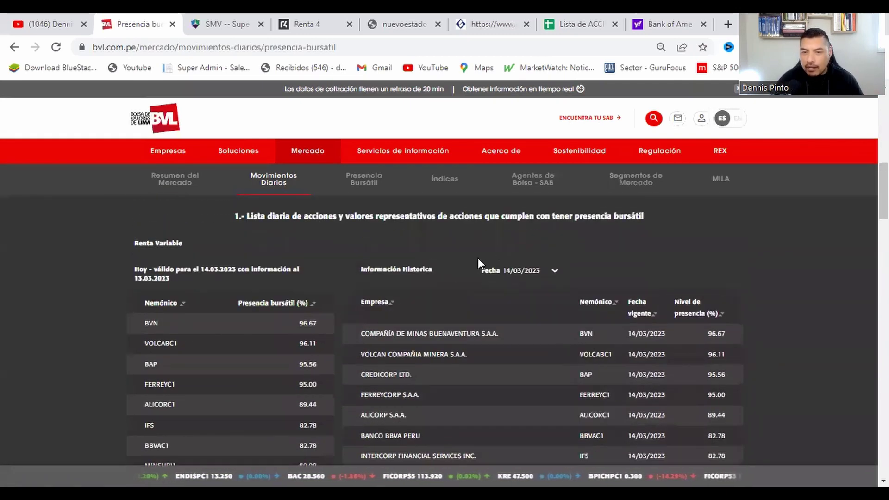
left_click(554, 271)
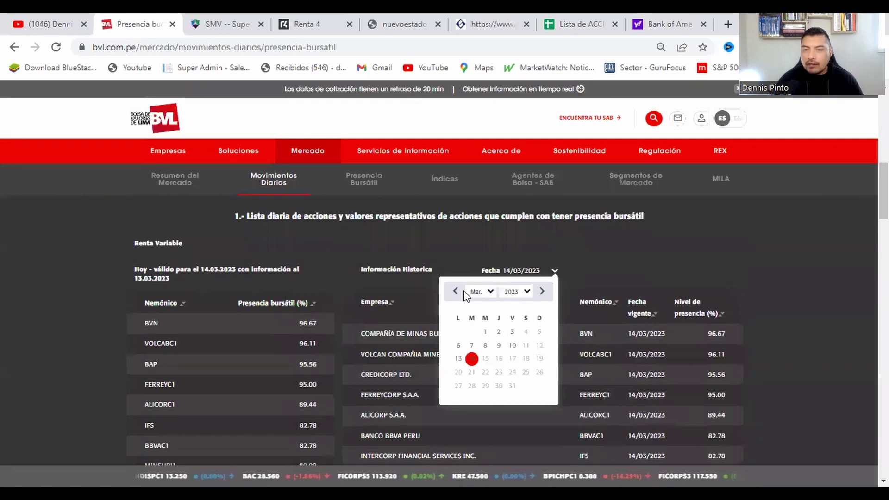
left_click(490, 292)
left_click(479, 380)
left_click(516, 292)
left_click(512, 370)
left_click(473, 346)
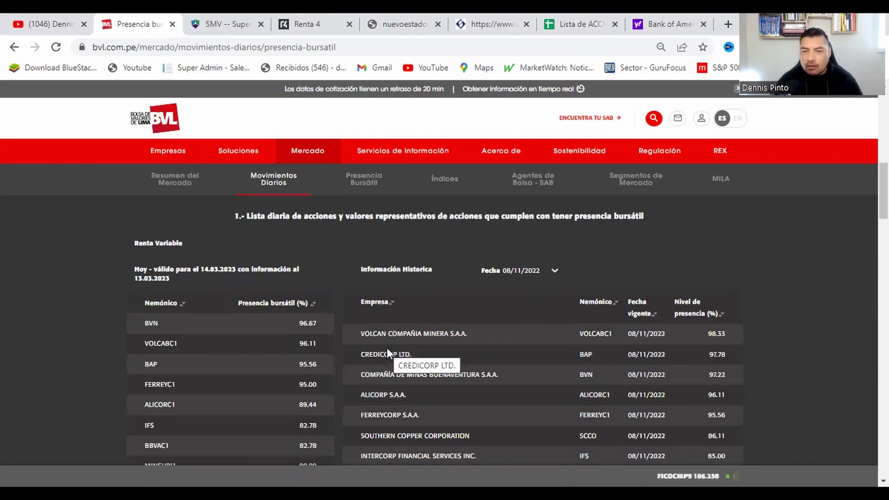
scroll(387, 348, "down", 1)
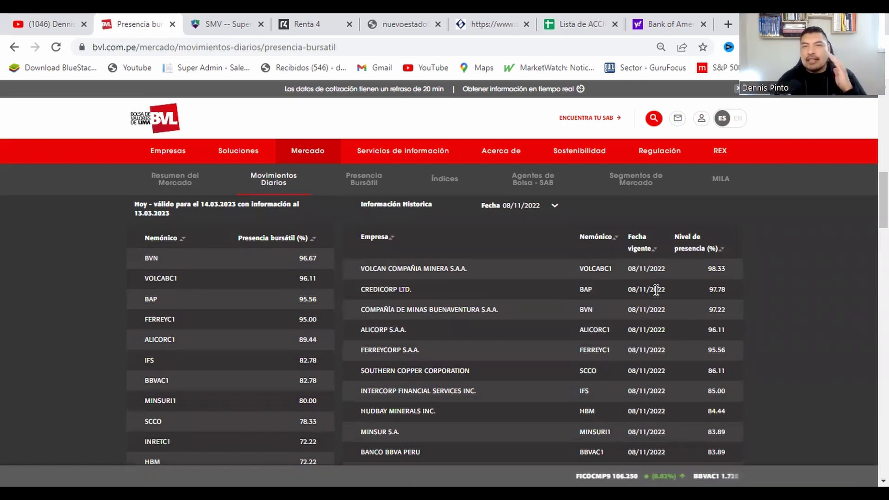
- Enter "si" as the Presencia BURSATIL value in the spreadsheet's BUENAVENTURA row
mouse_move(575, 29)
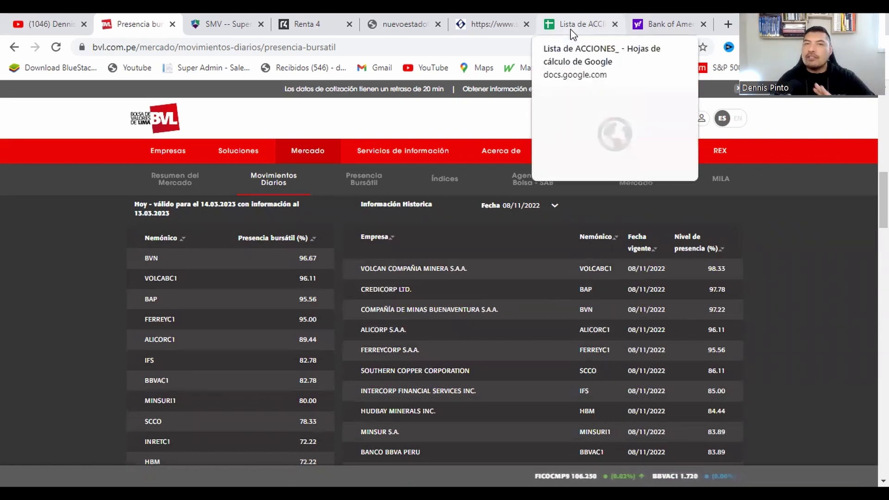
left_click(573, 26)
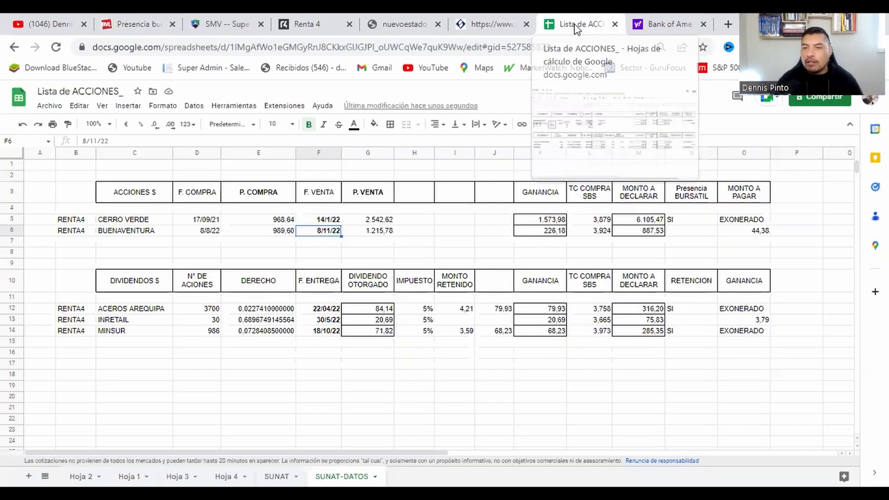
left_click(684, 232)
type("si")
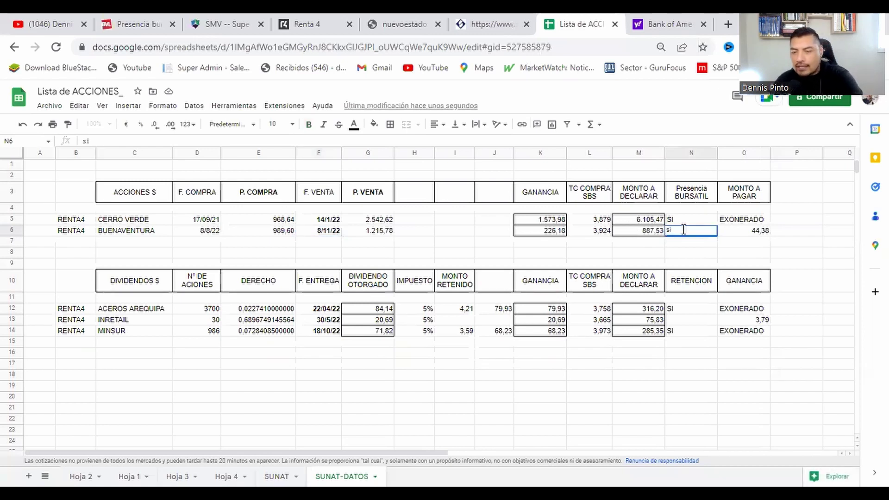
key("Return")
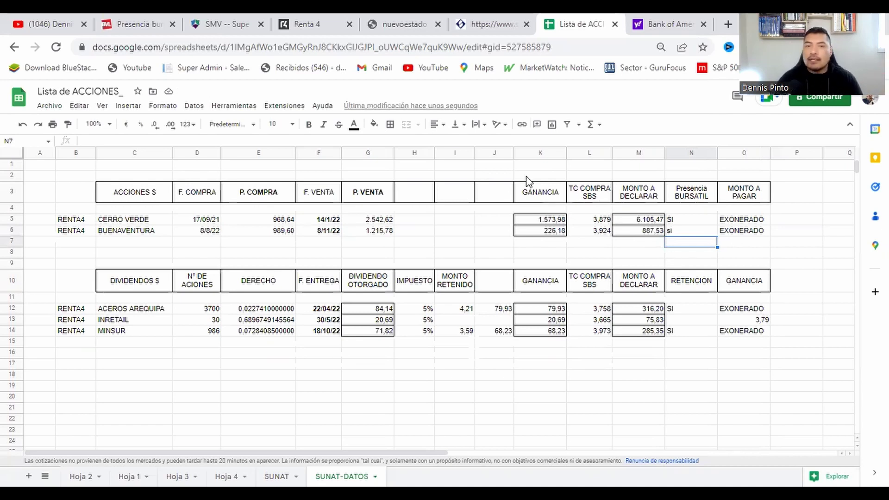
- View the Renta 4 account statement page and switch to the YouTube channel's videos page
left_click(306, 26)
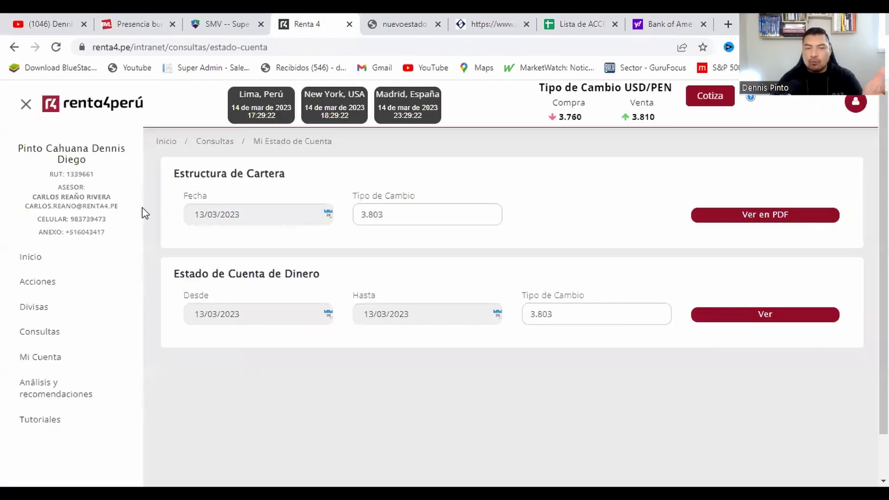
left_click(121, 256)
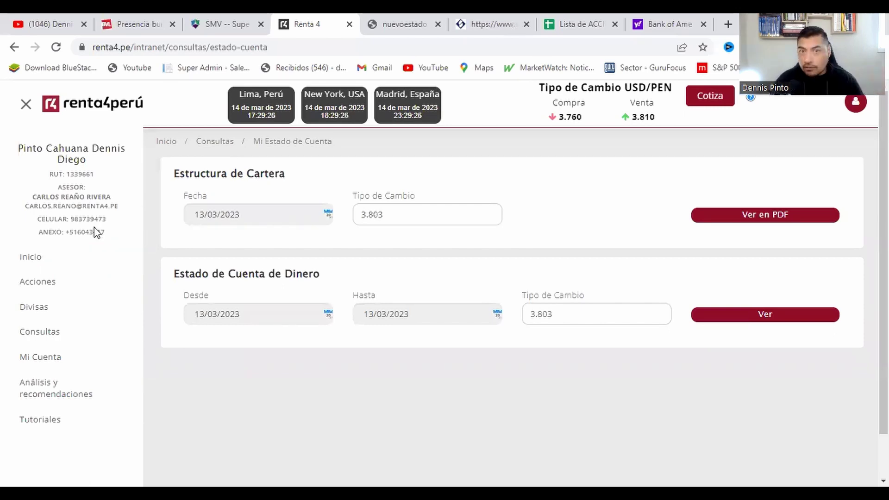
left_click(70, 29)
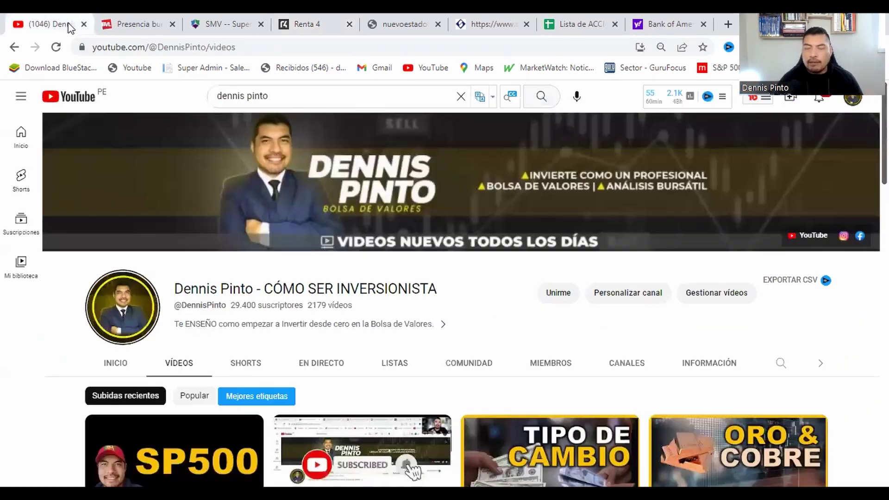